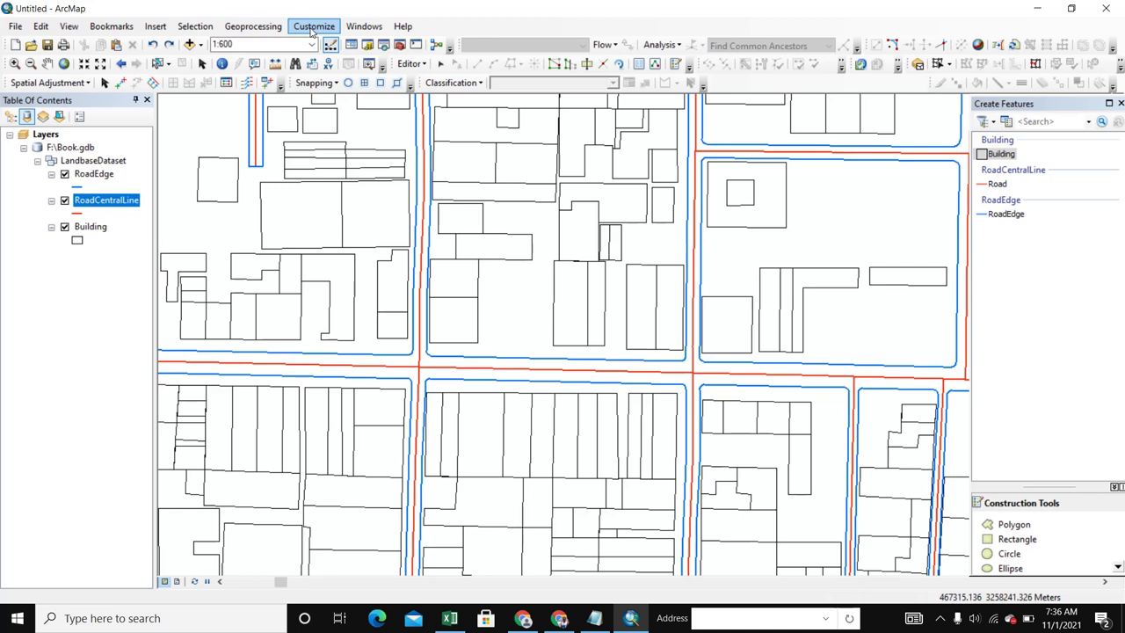
Assign Alt+C to the Editor > Clip command in the Customize Keyboard dialog.
click(312, 27)
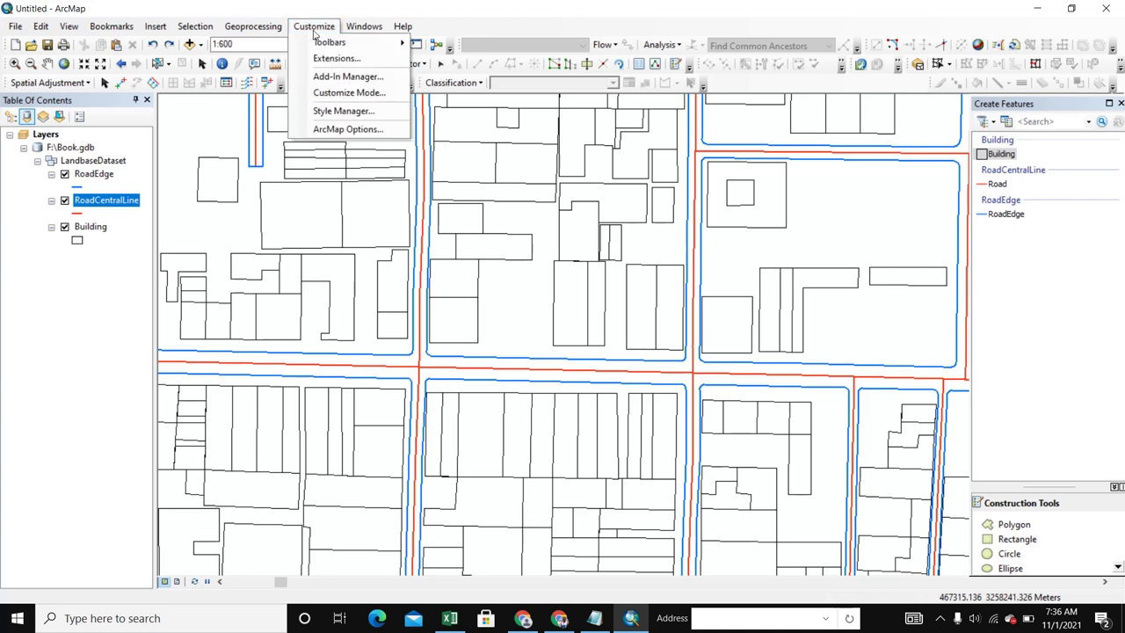
click(325, 93)
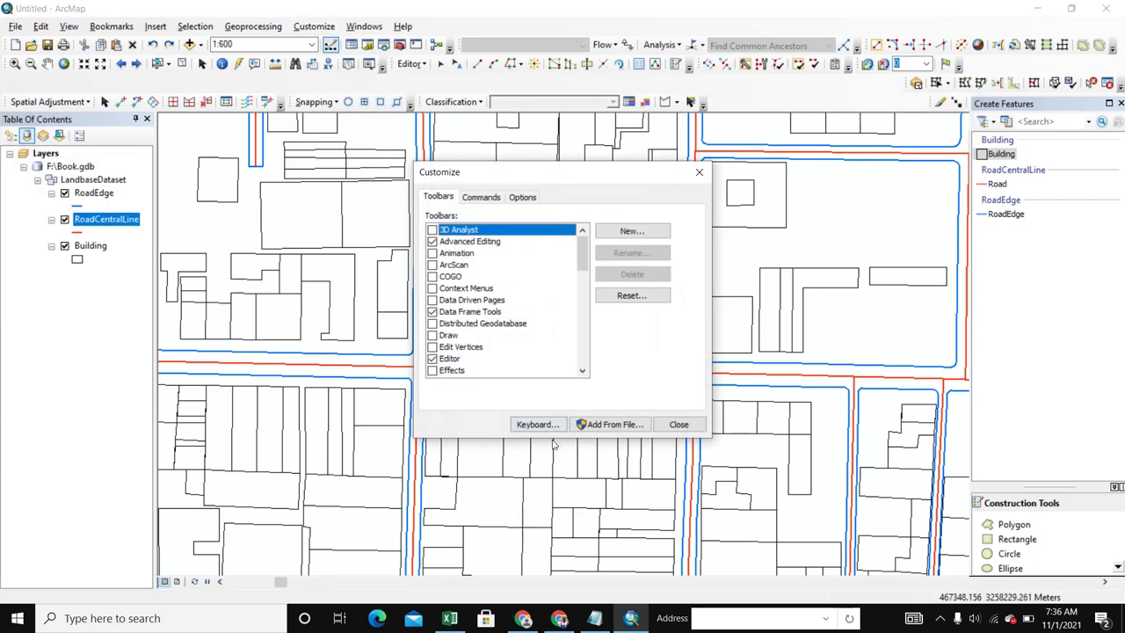
click(535, 425)
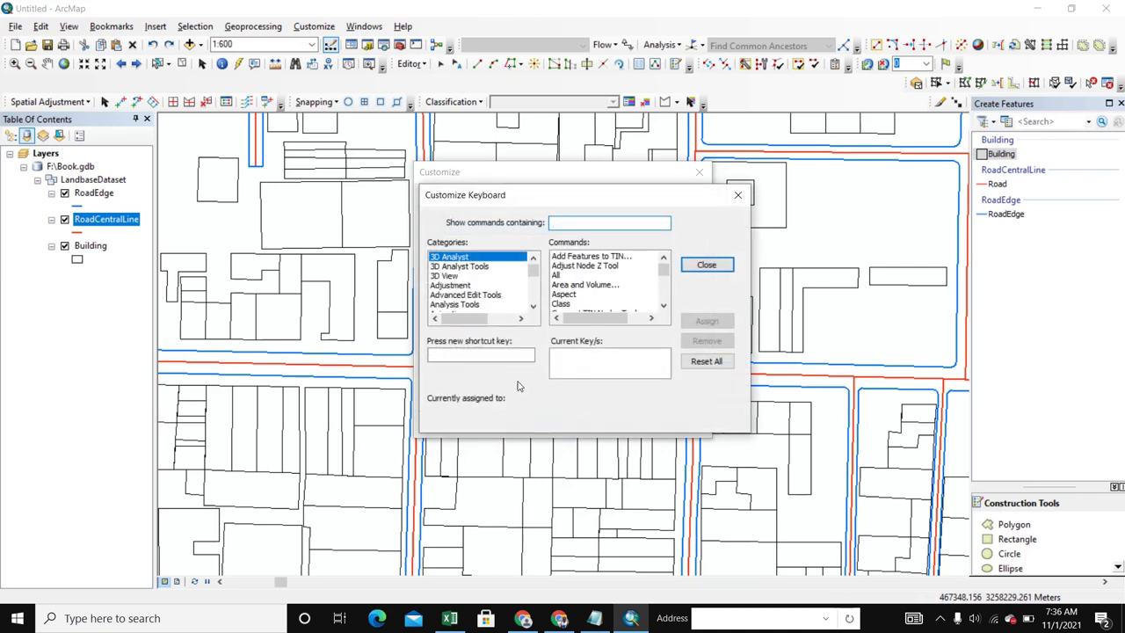
click(572, 222)
text(cl)
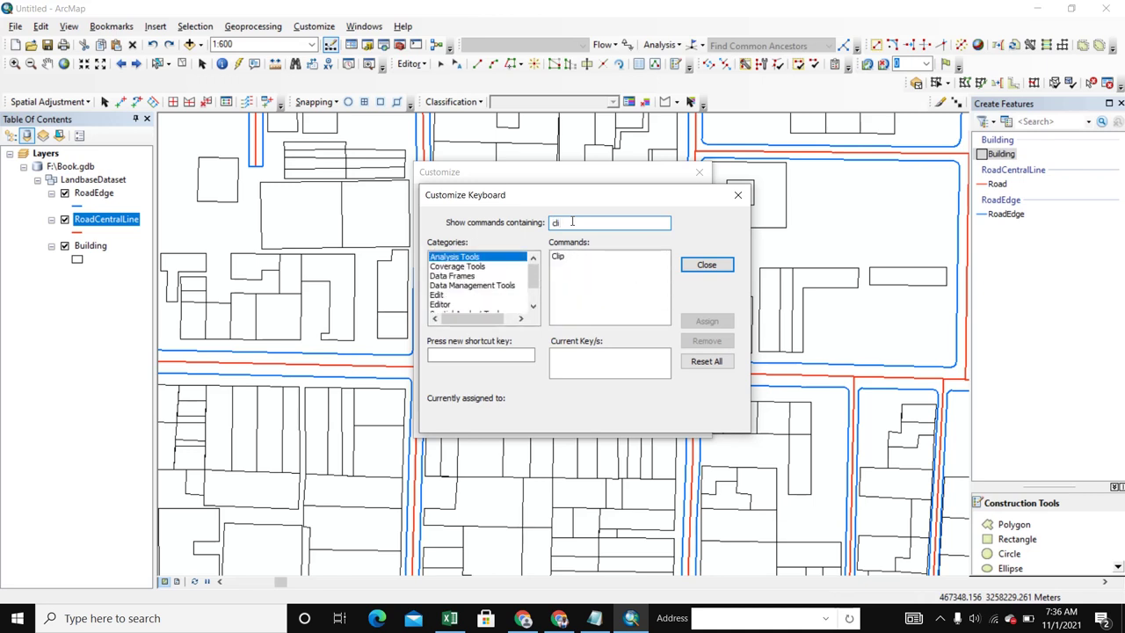
text(ip)
click(442, 305)
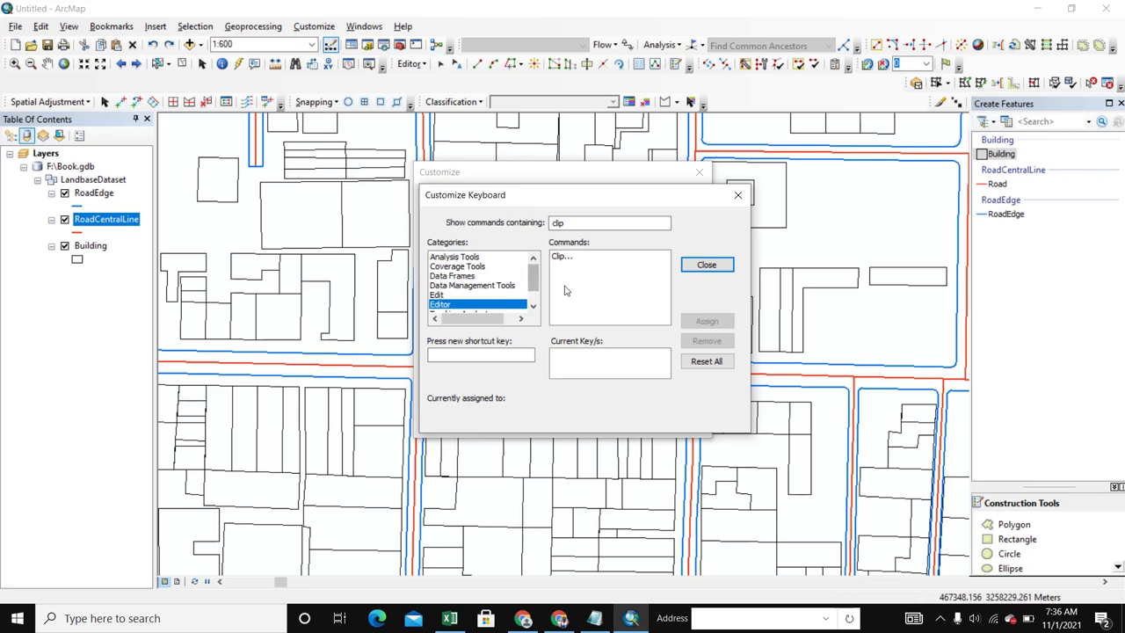
click(562, 258)
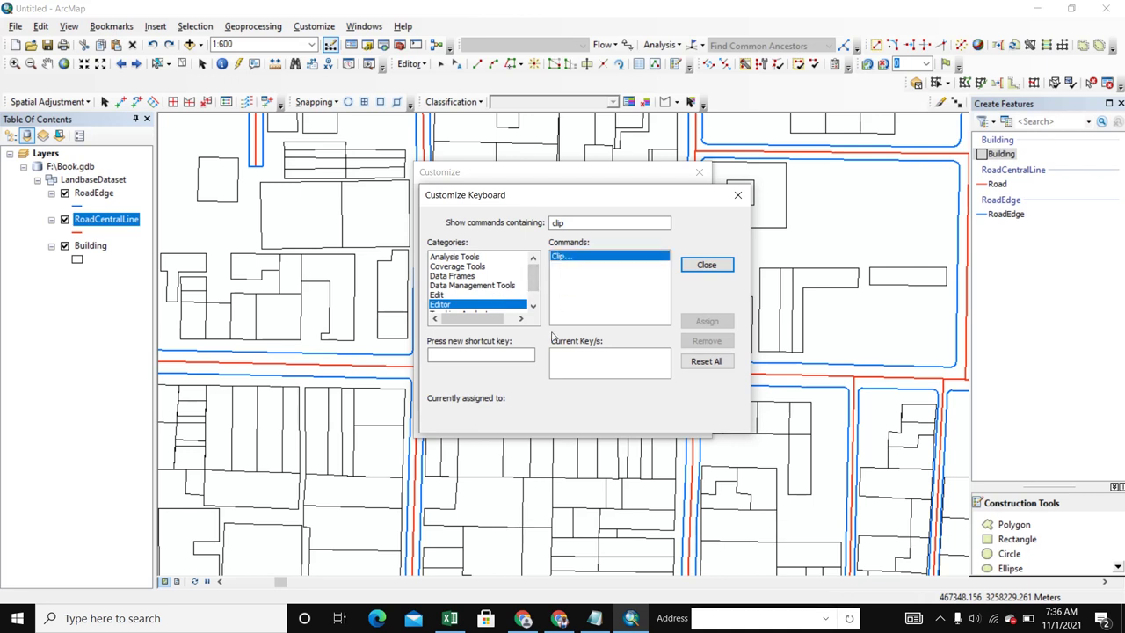
click(446, 355)
key(alt+c)
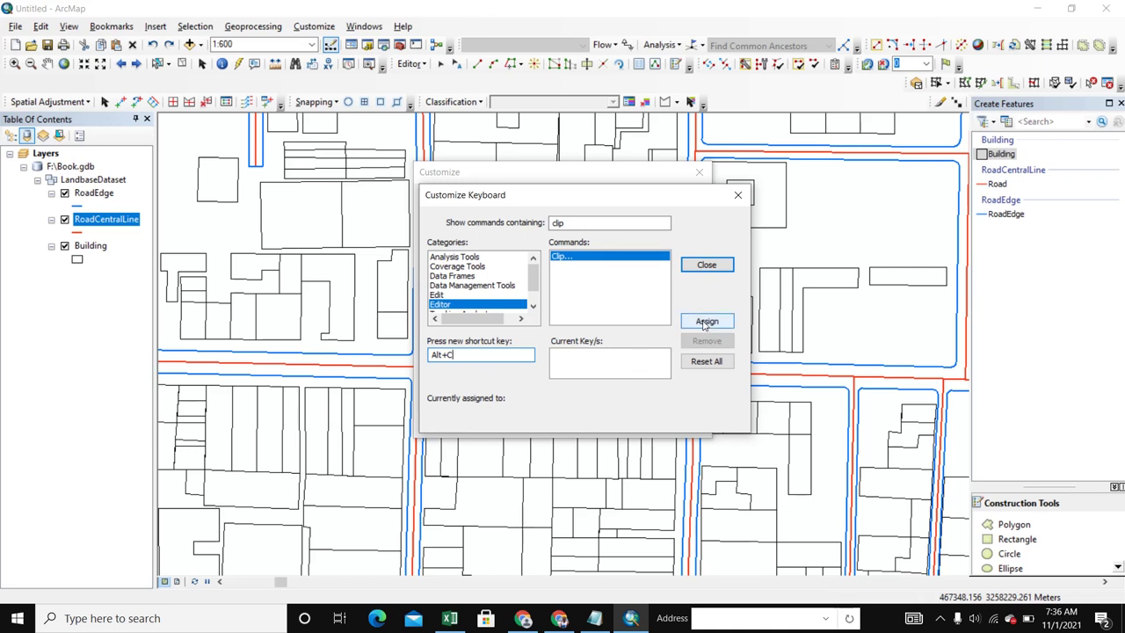
click(704, 324)
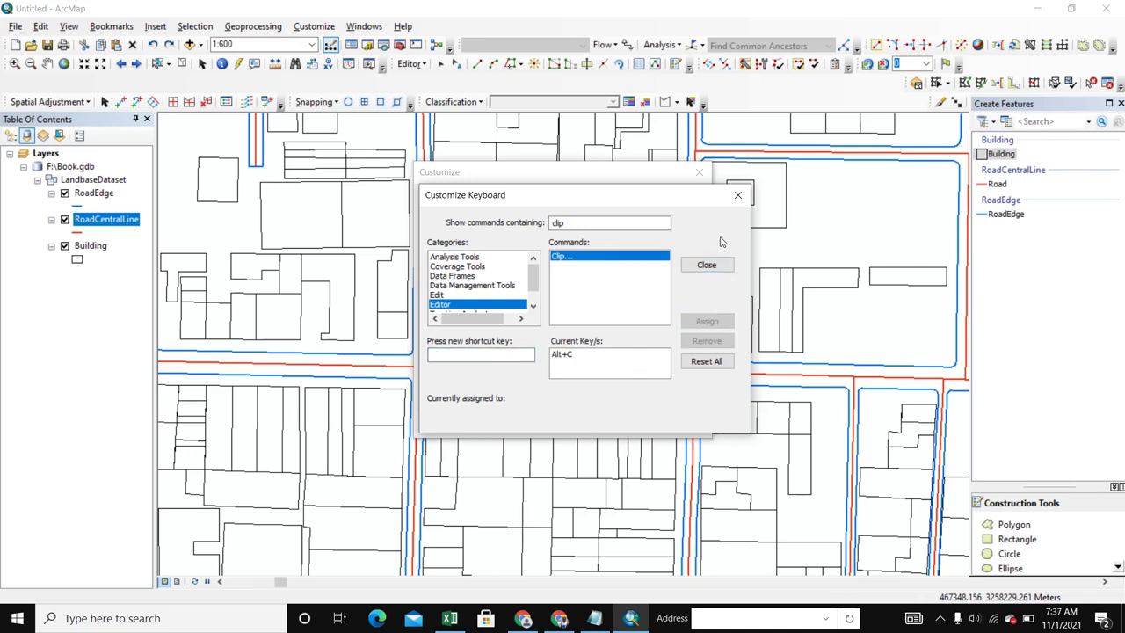
Close the customization windows, confirm Clip shows Alt+C in the Editor menu, and save edits.
click(739, 196)
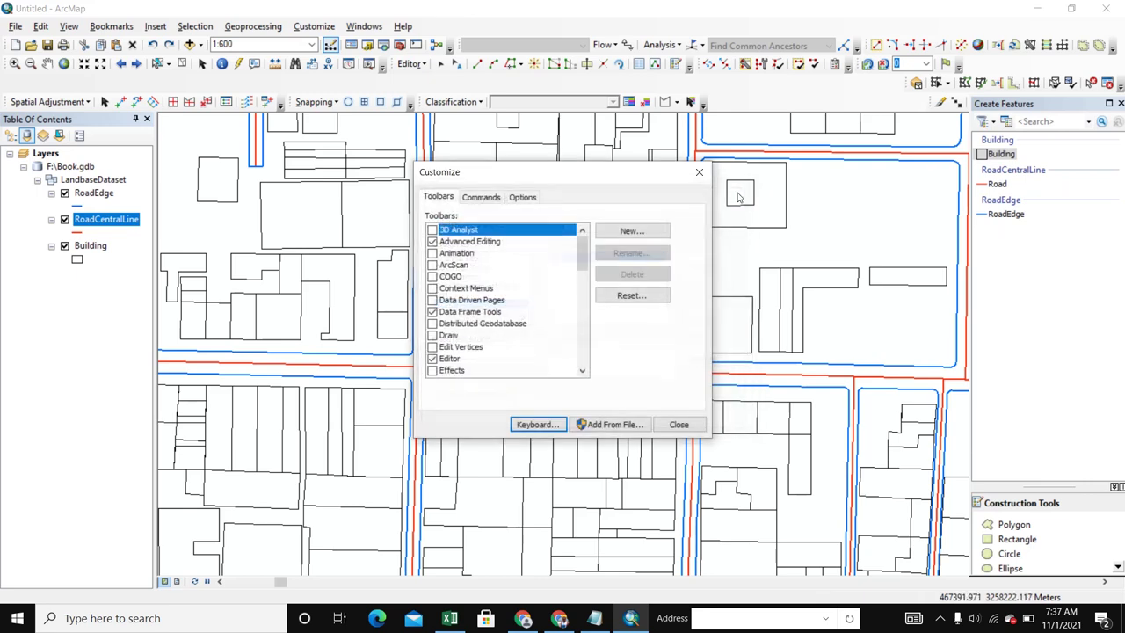
click(699, 172)
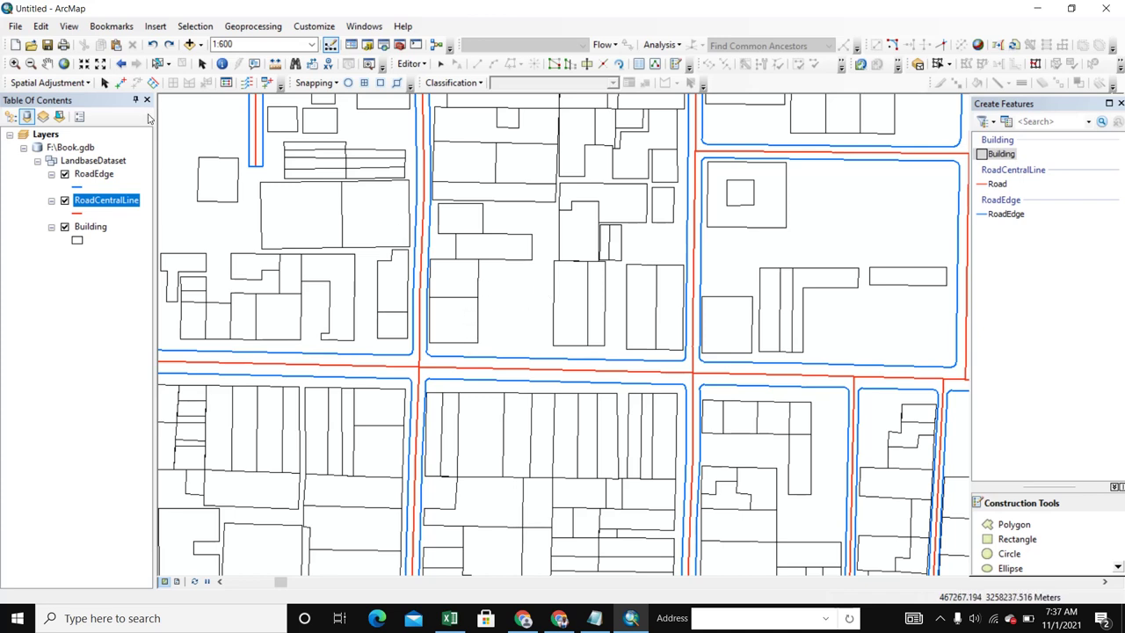
click(428, 64)
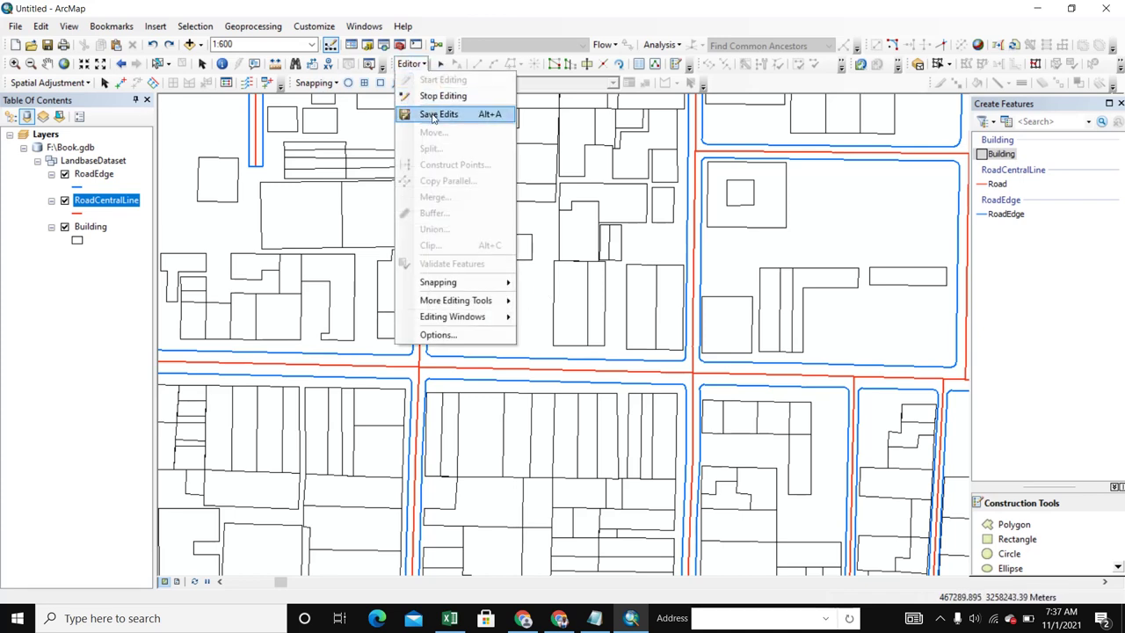
click(436, 115)
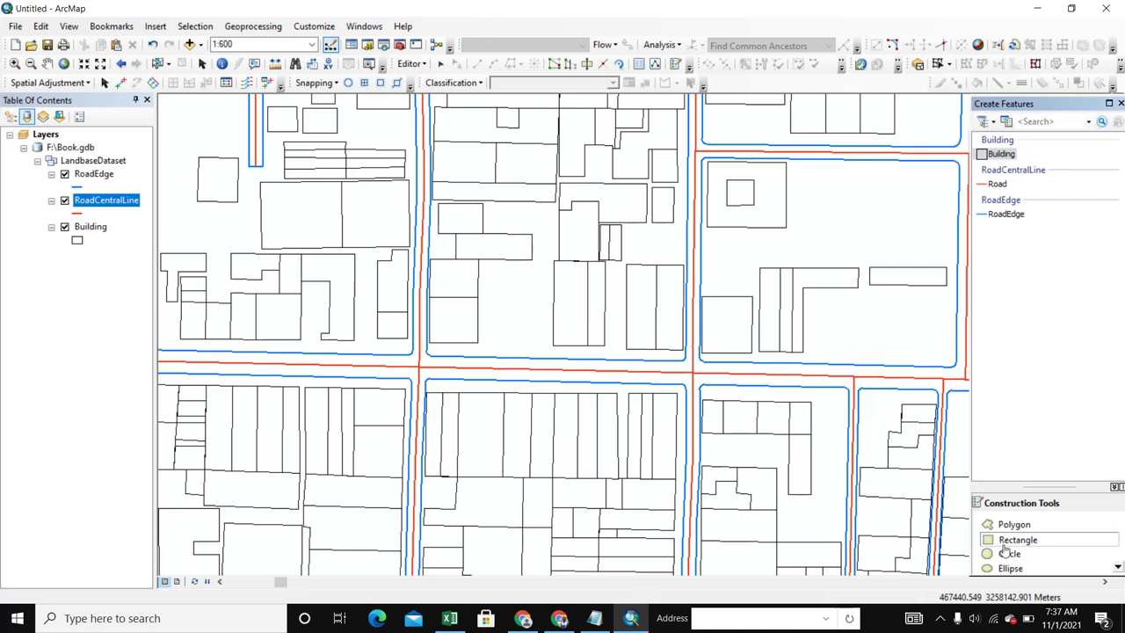
Draw a rectangular building across the middle of the upper block with the Rectangle tool.
click(1009, 540)
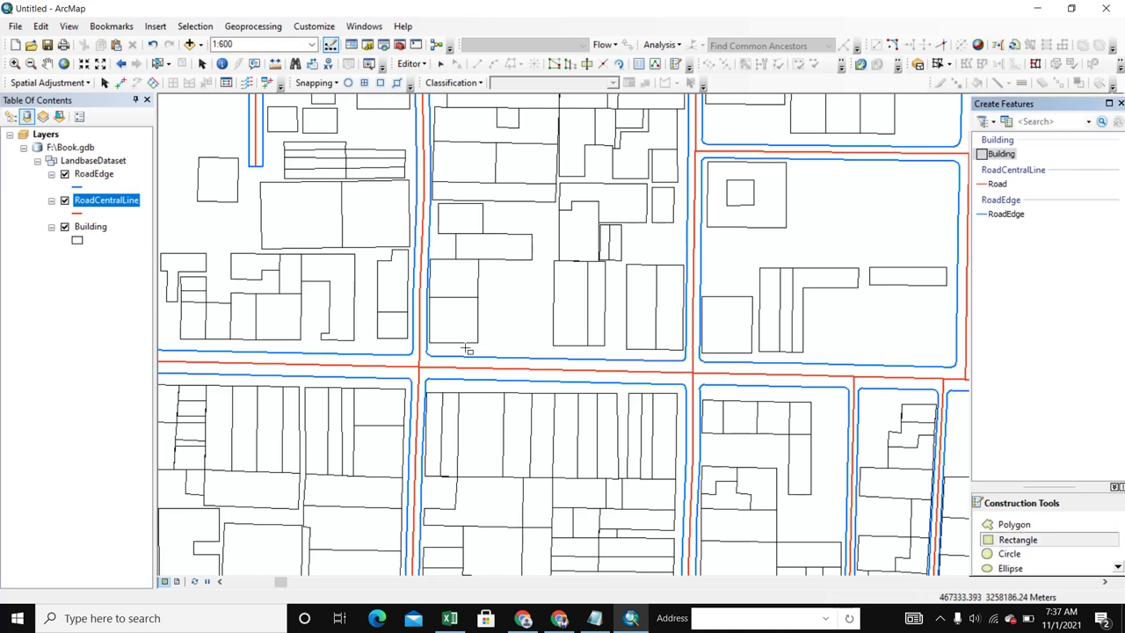
click(515, 222)
click(515, 276)
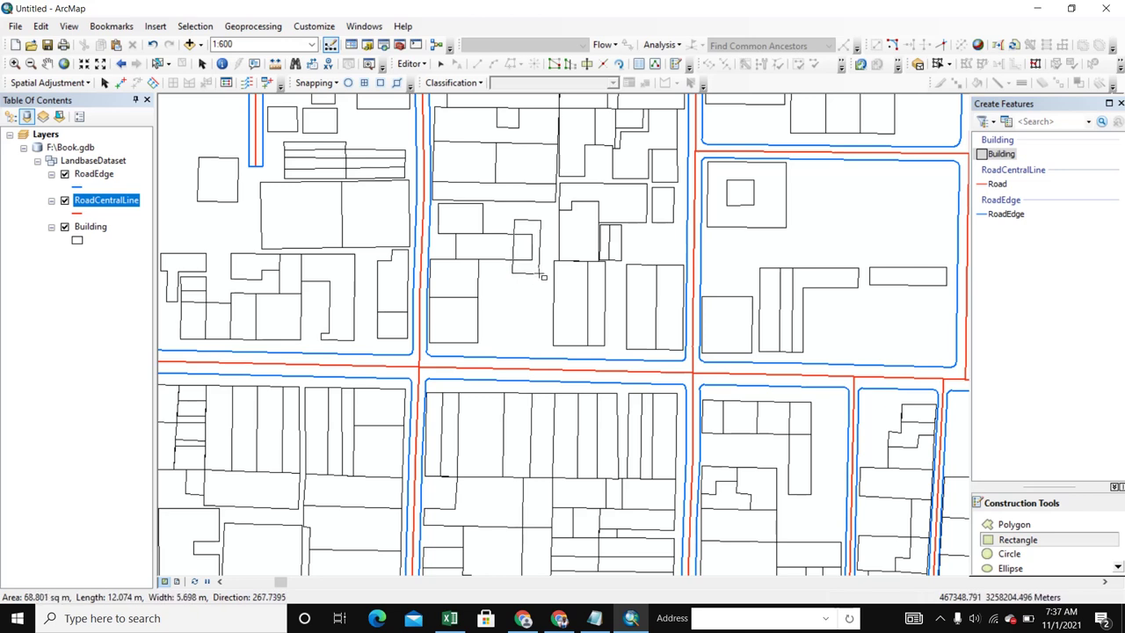
click(544, 276)
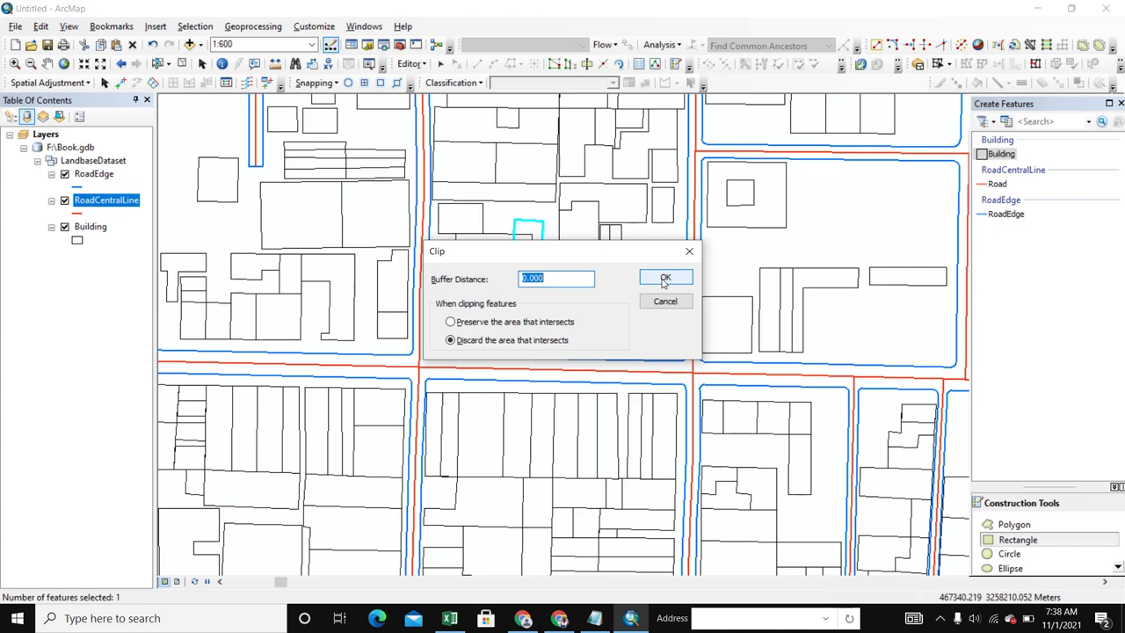
Apply the clip discarding the overlapped area, then delete the cutting rectangle.
click(666, 280)
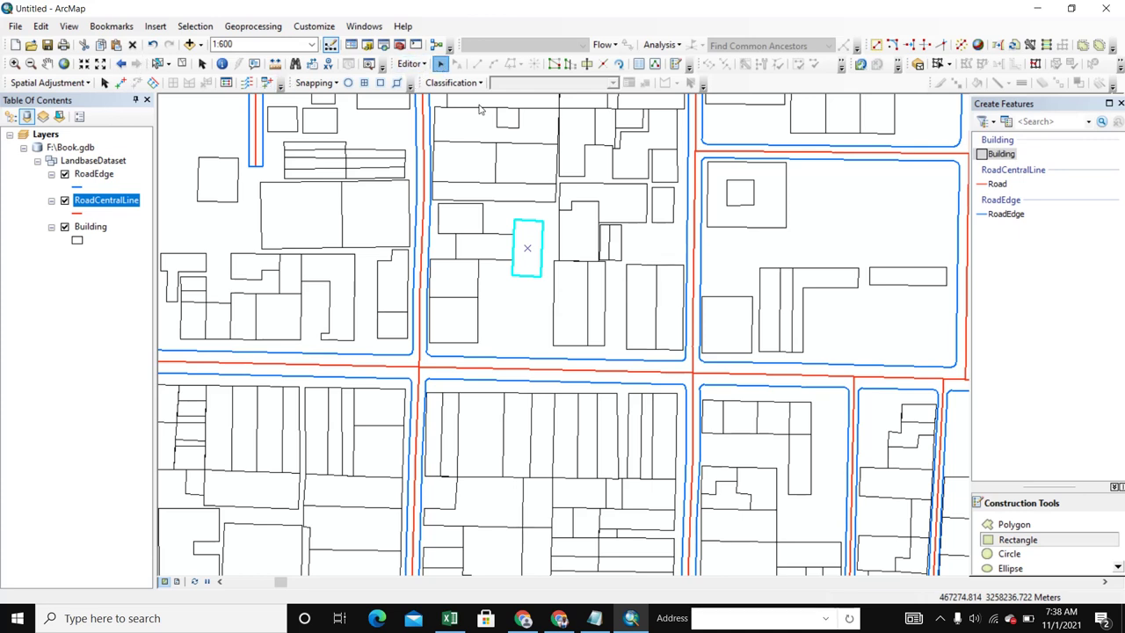
click(440, 63)
click(528, 321)
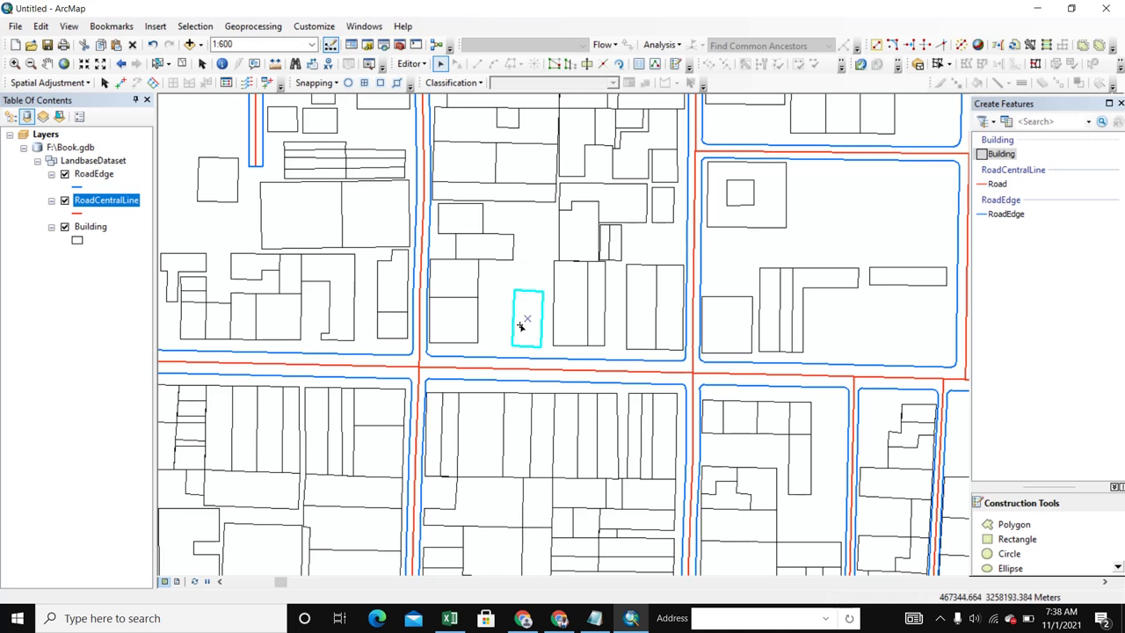
key(ctrl+z)
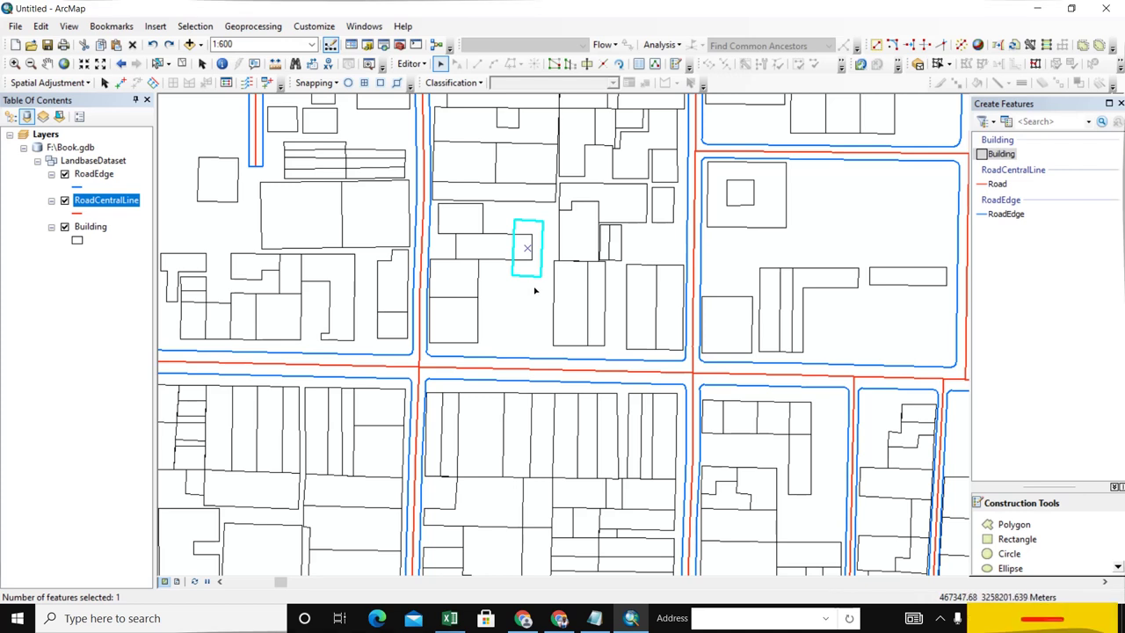
click(532, 297)
click(536, 296)
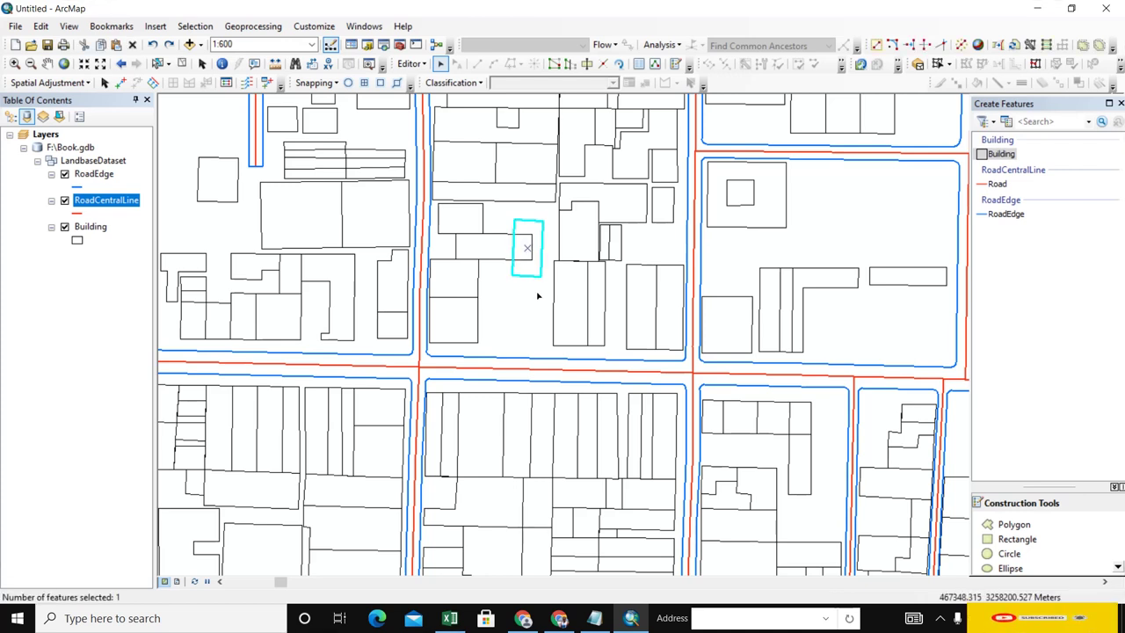
key(Delete)
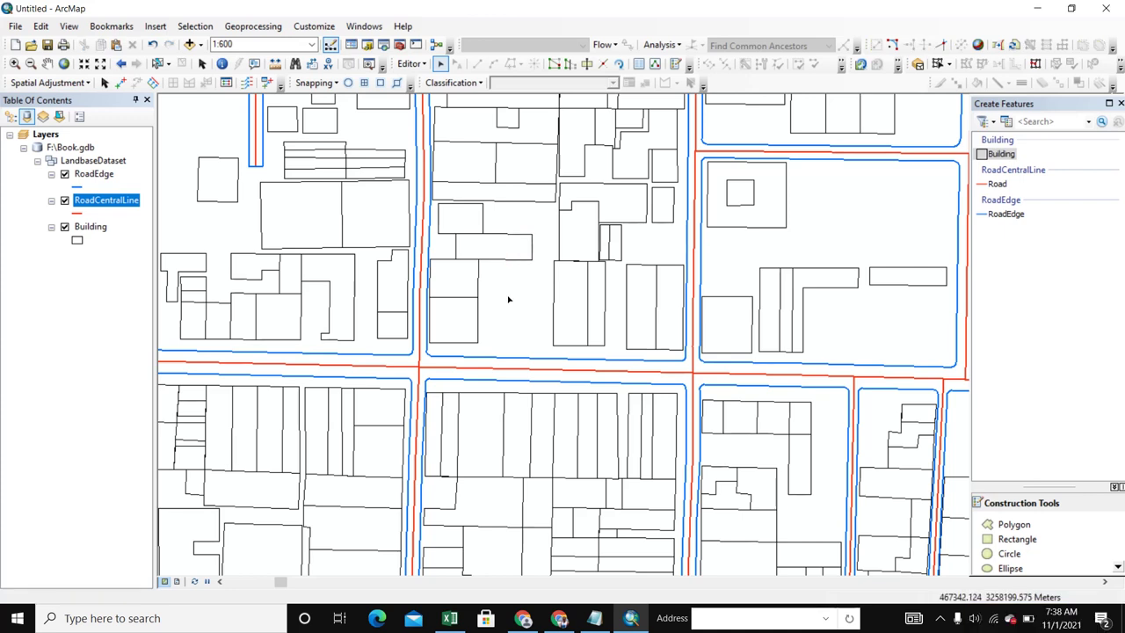
Assign Alt+S to the Editor > Merge command in the Customize Keyboard dialog.
click(309, 29)
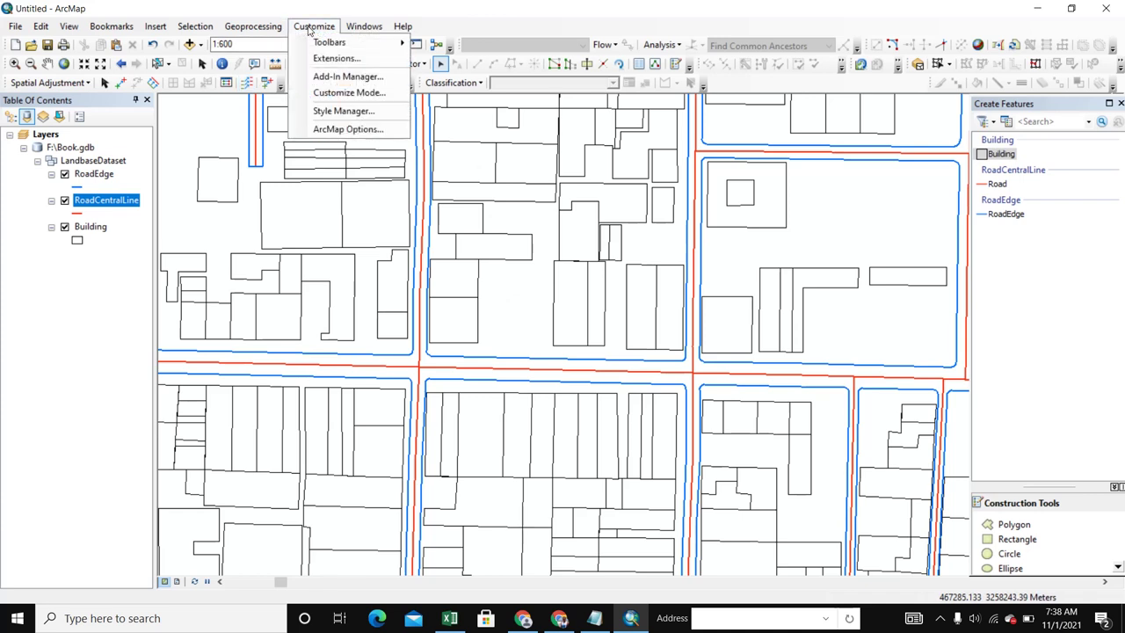
click(347, 92)
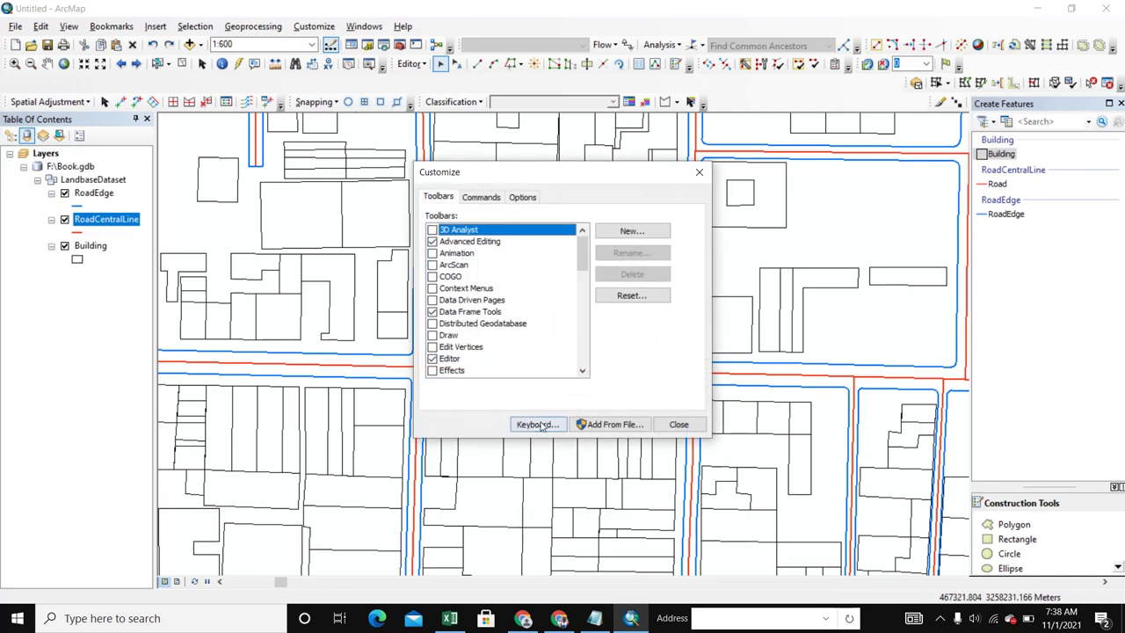
click(538, 427)
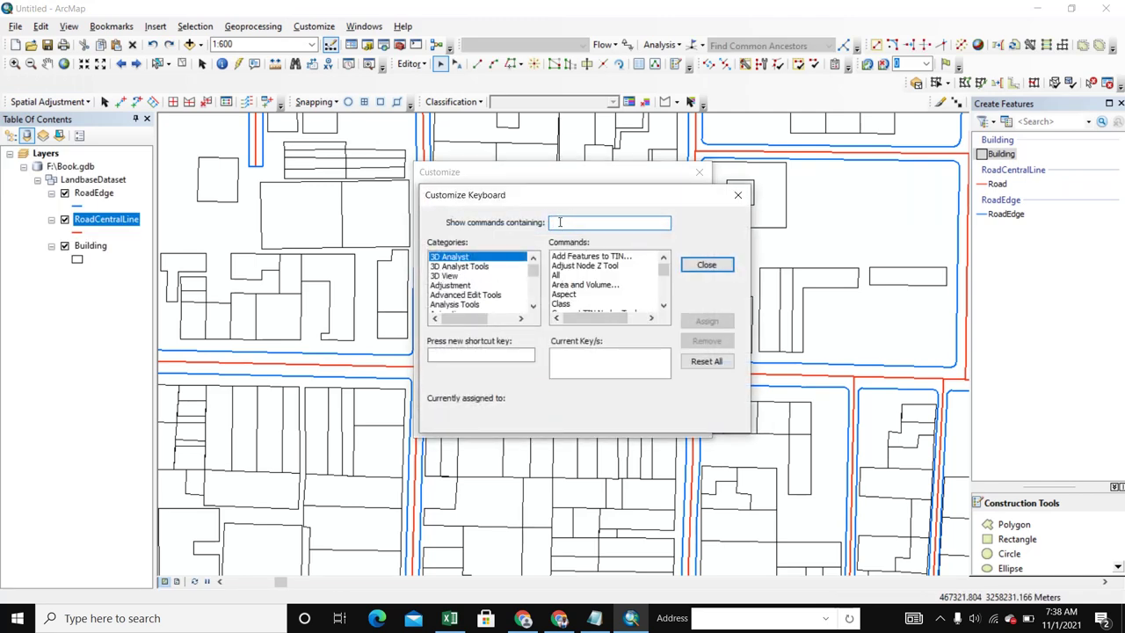
text(mer)
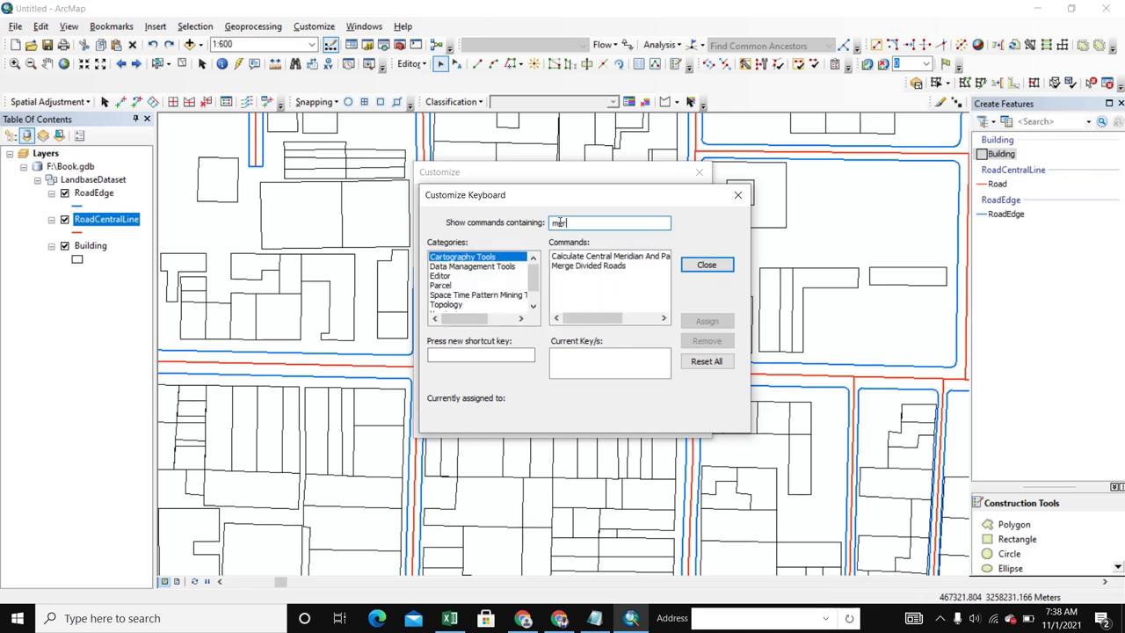
text(g)
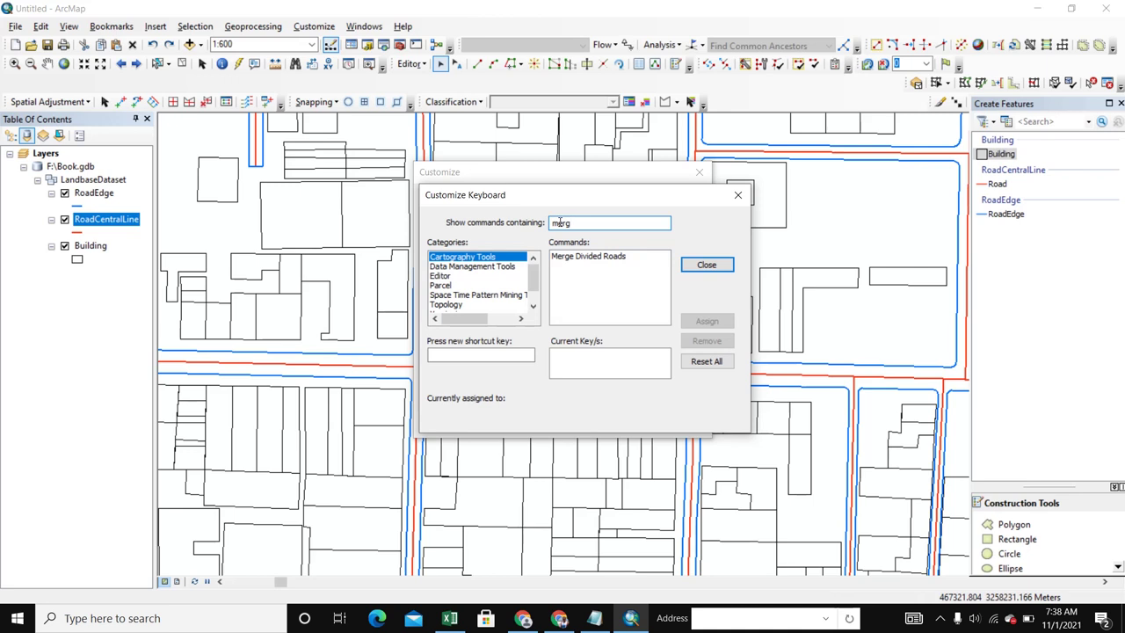
text(e)
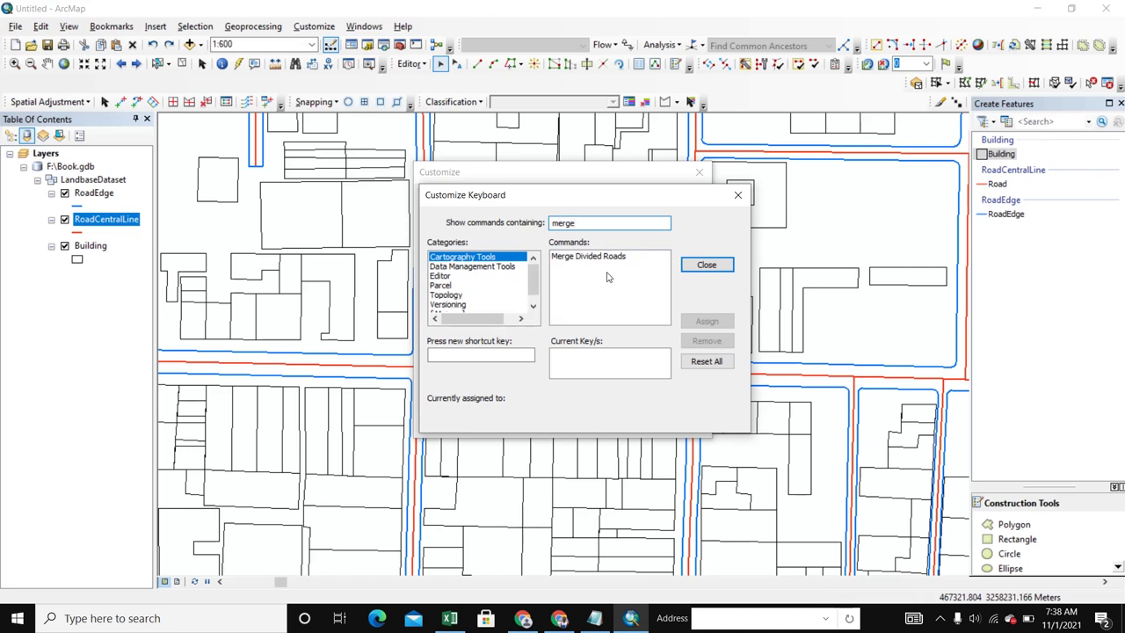
click(445, 278)
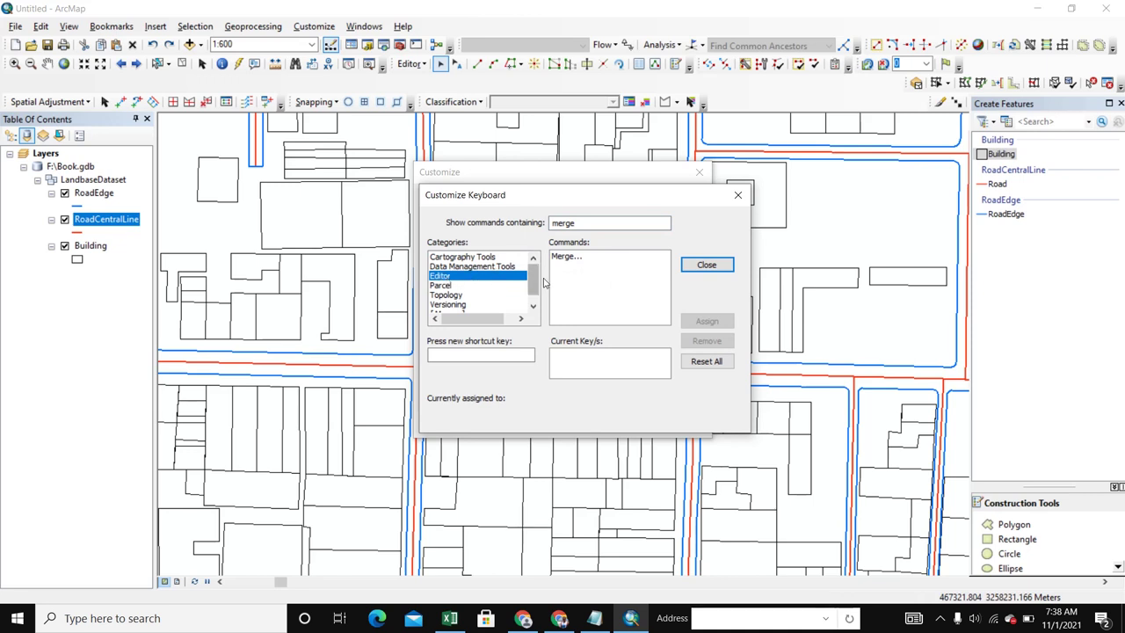
click(565, 256)
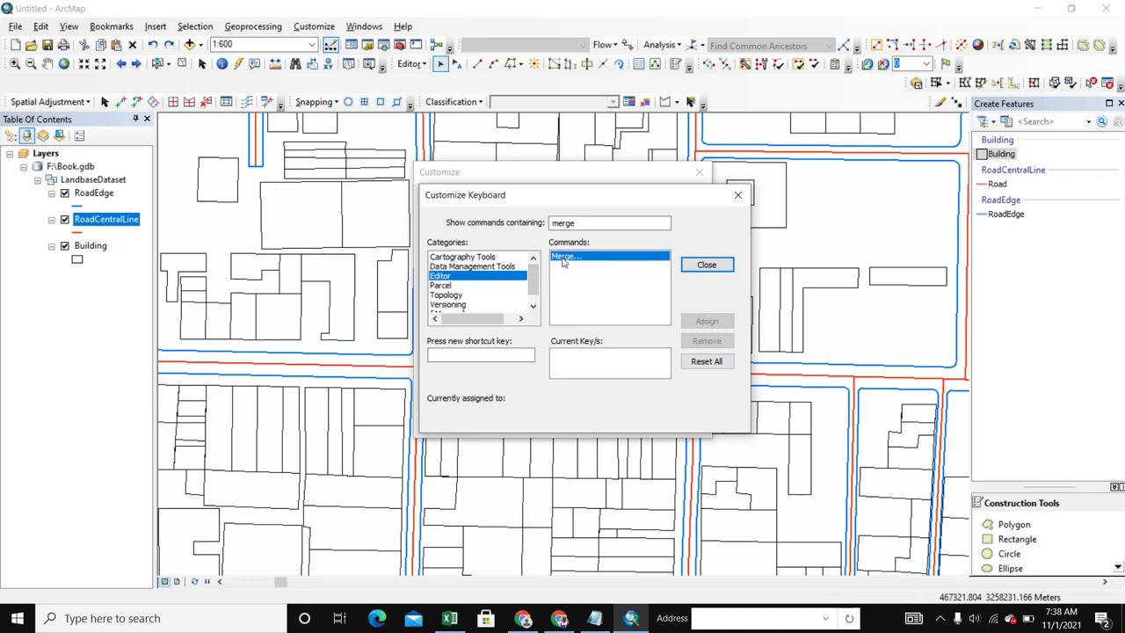
click(484, 353)
key(alt+s)
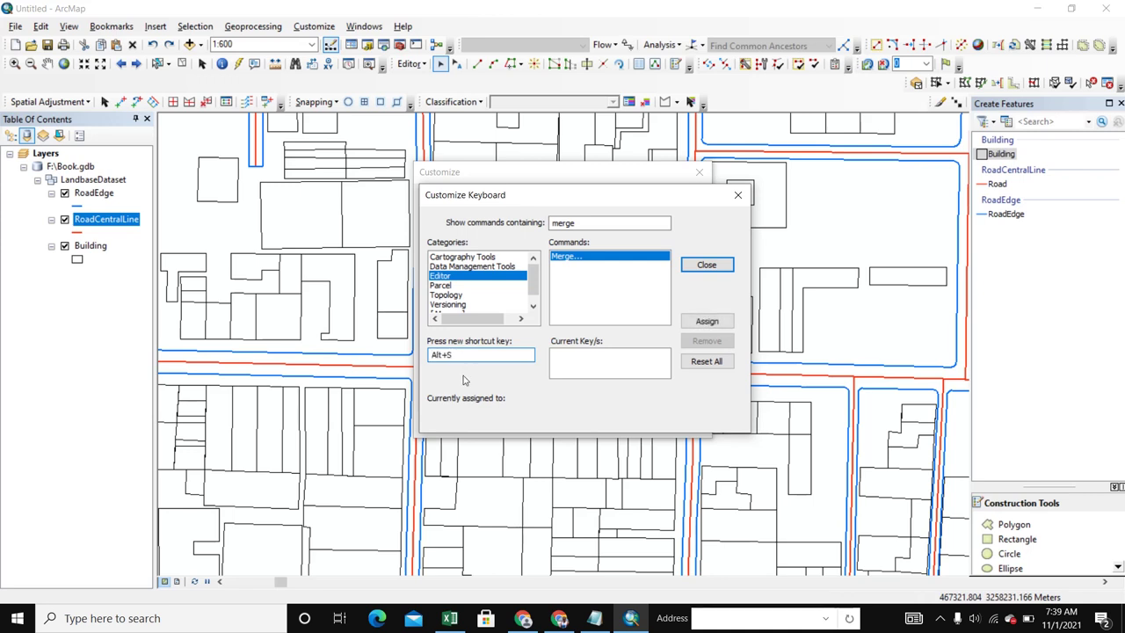
click(706, 321)
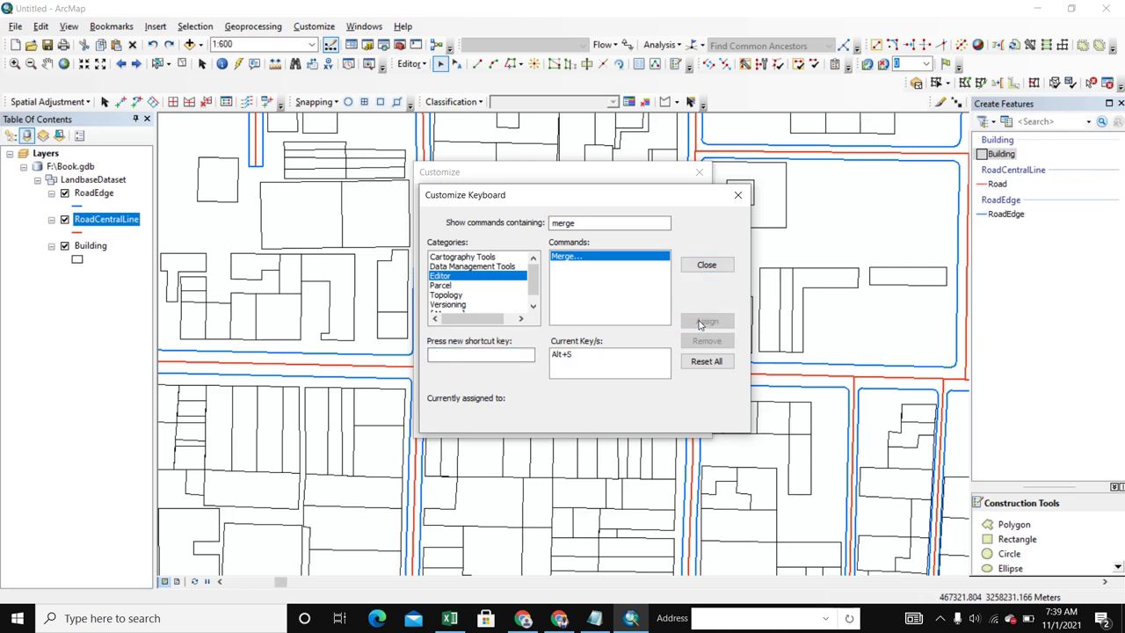
Close the customization windows and draw a tall rectangular building in the cleared gap.
click(706, 267)
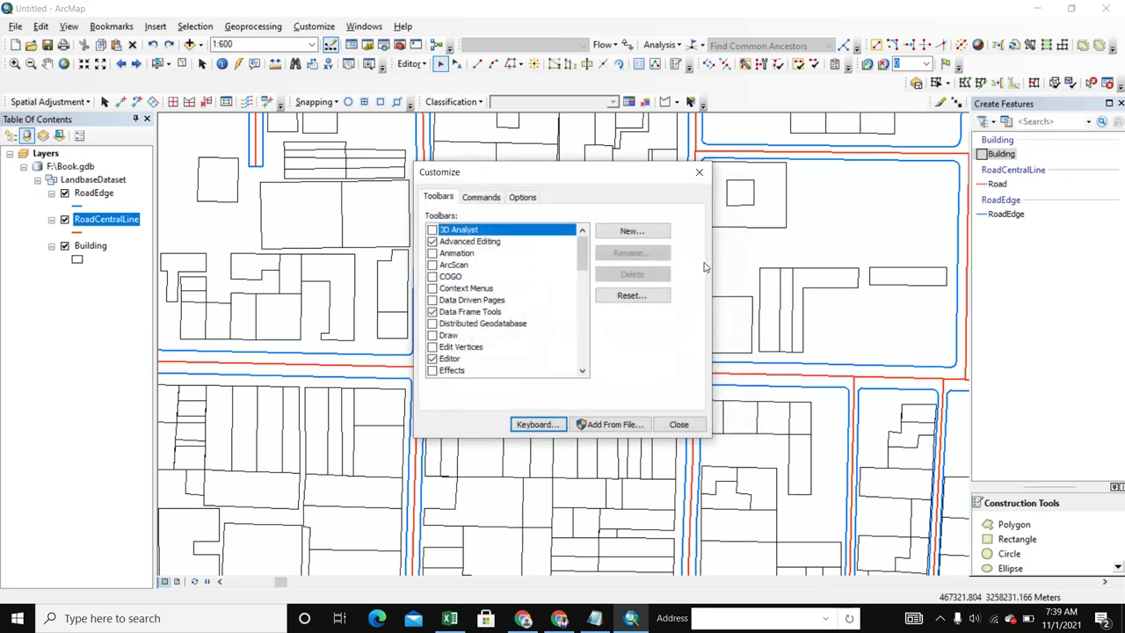
click(700, 174)
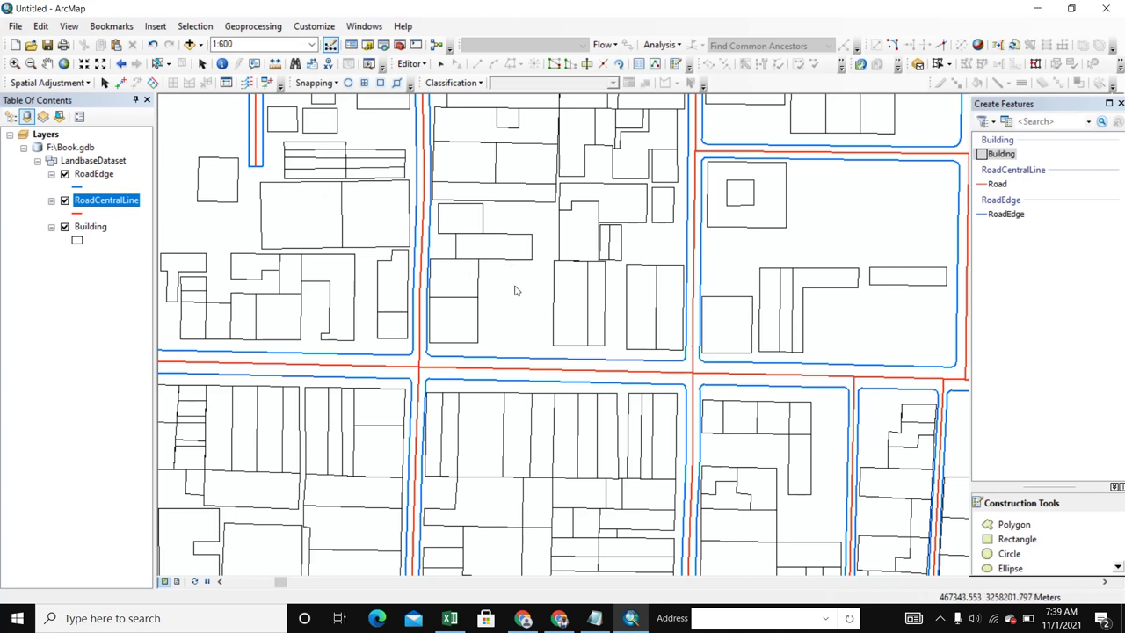
click(1016, 540)
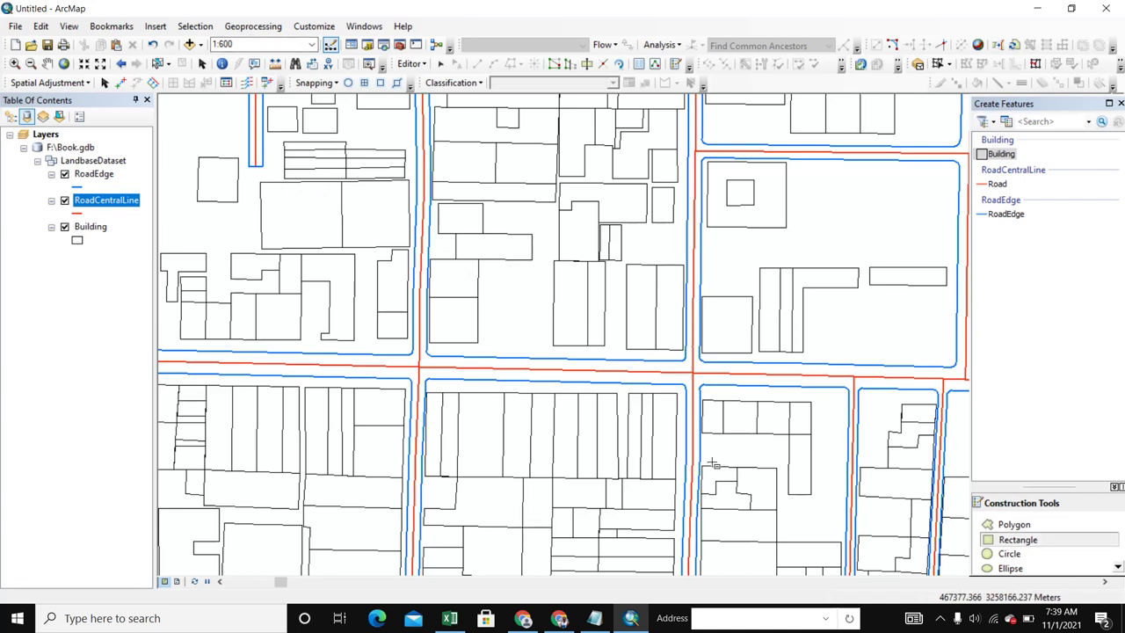
click(518, 214)
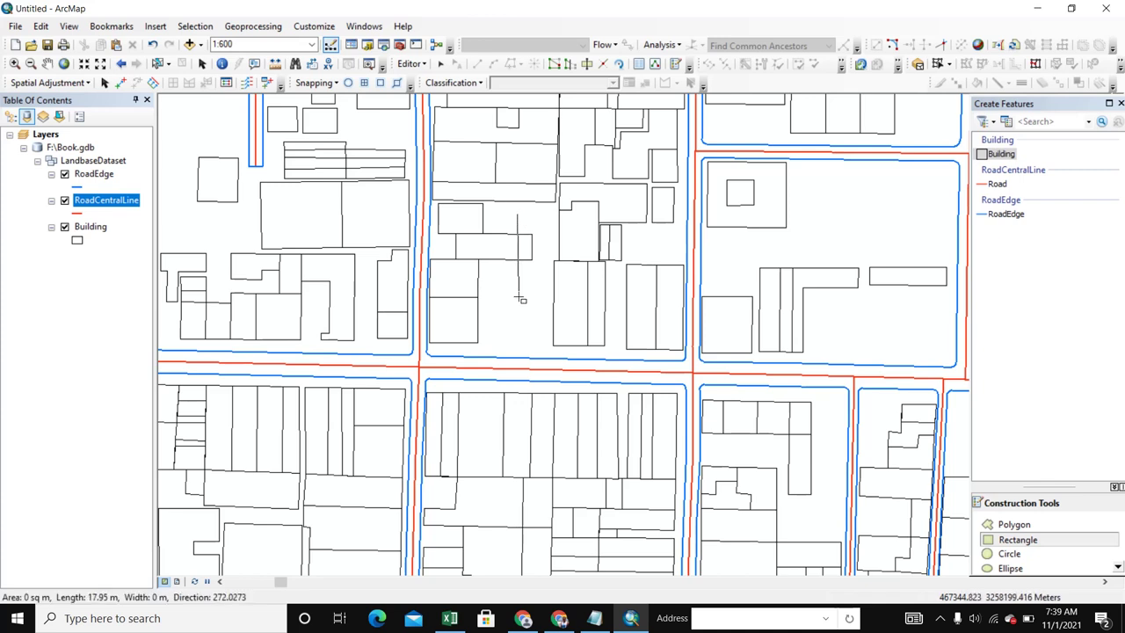
click(518, 289)
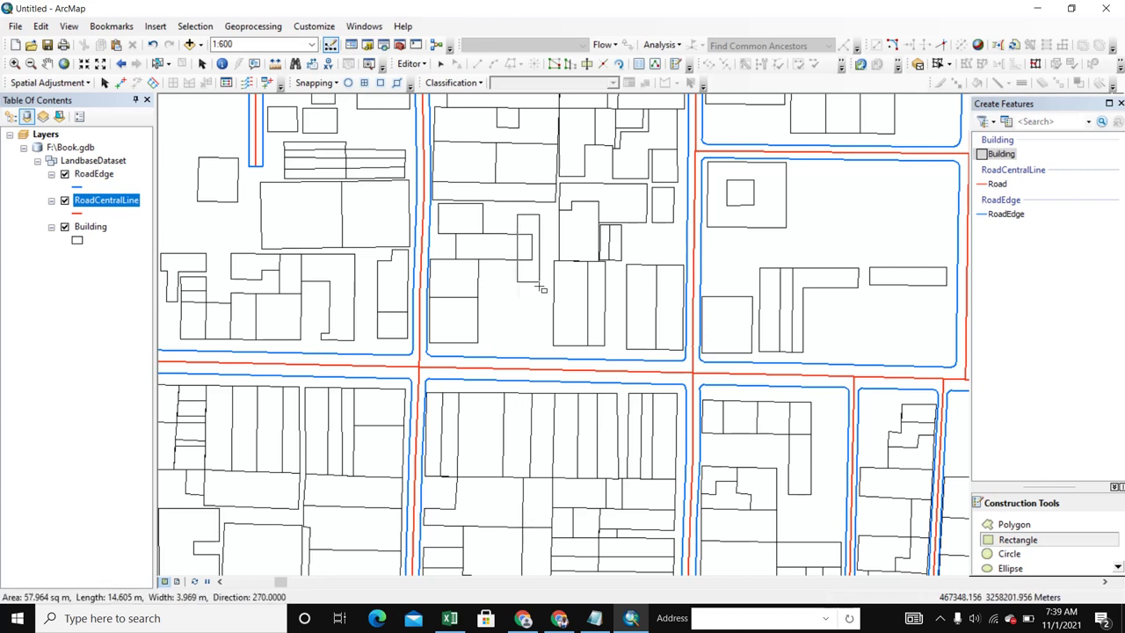
click(545, 289)
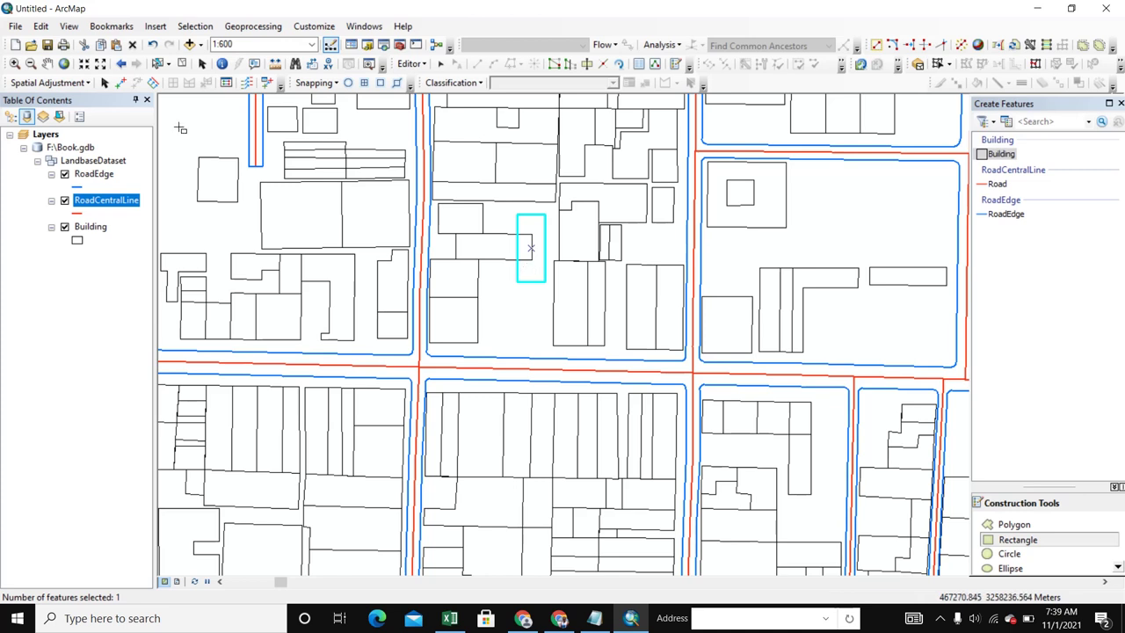
click(442, 68)
Merge the horizontal building and the new tall building into one T-shaped building.
click(498, 246)
shift+click(534, 275)
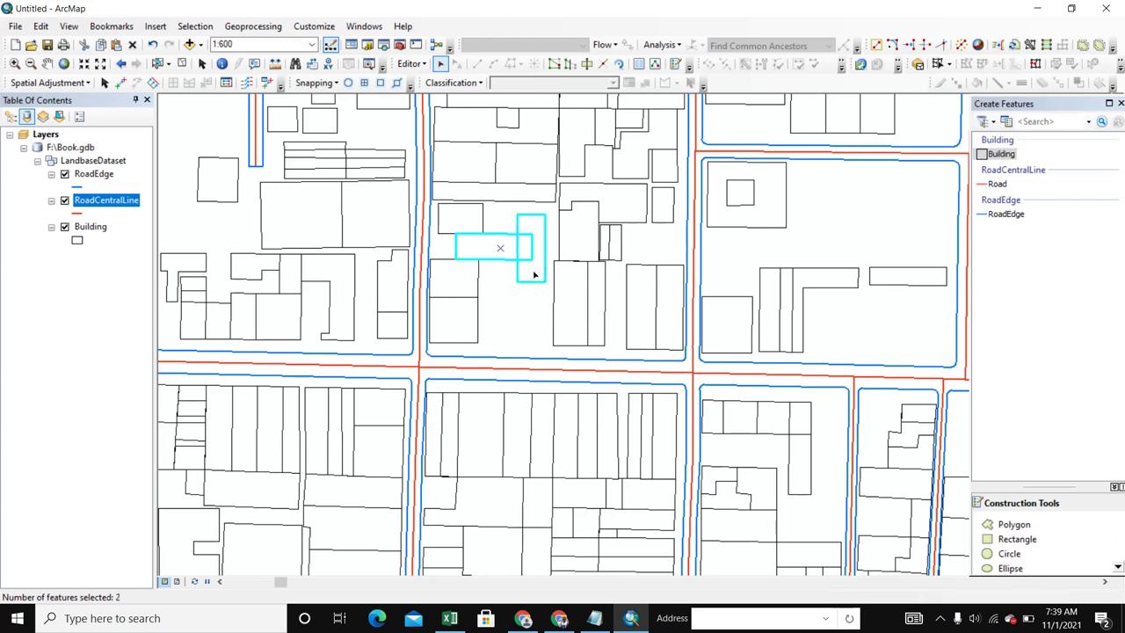
key(ctrl+m)
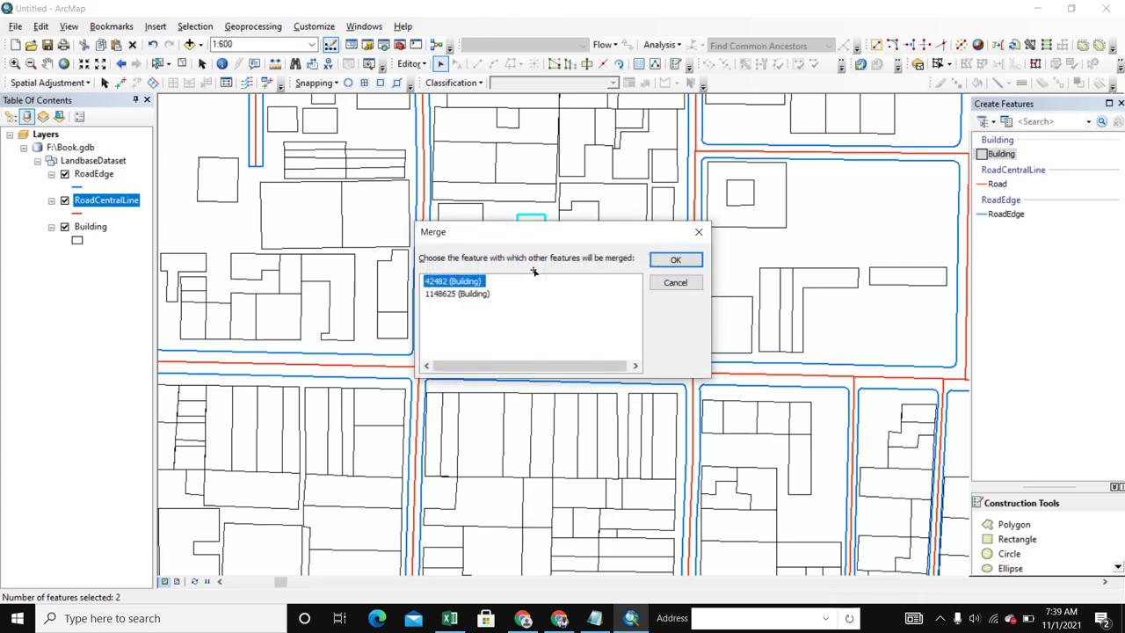
drag(527, 239, 453, 325)
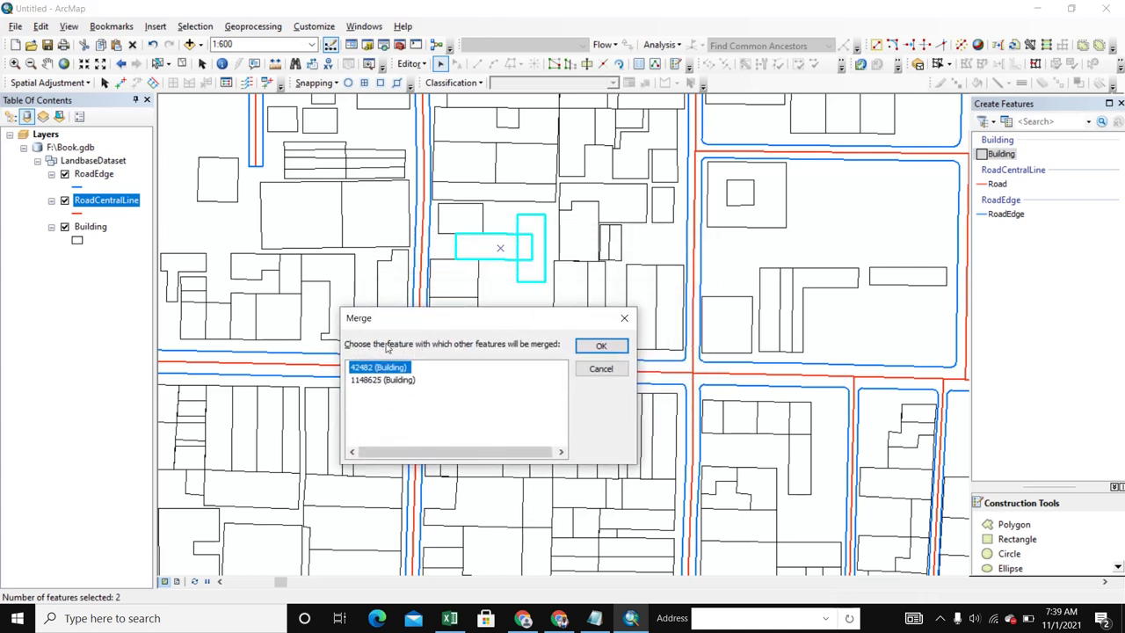
click(597, 373)
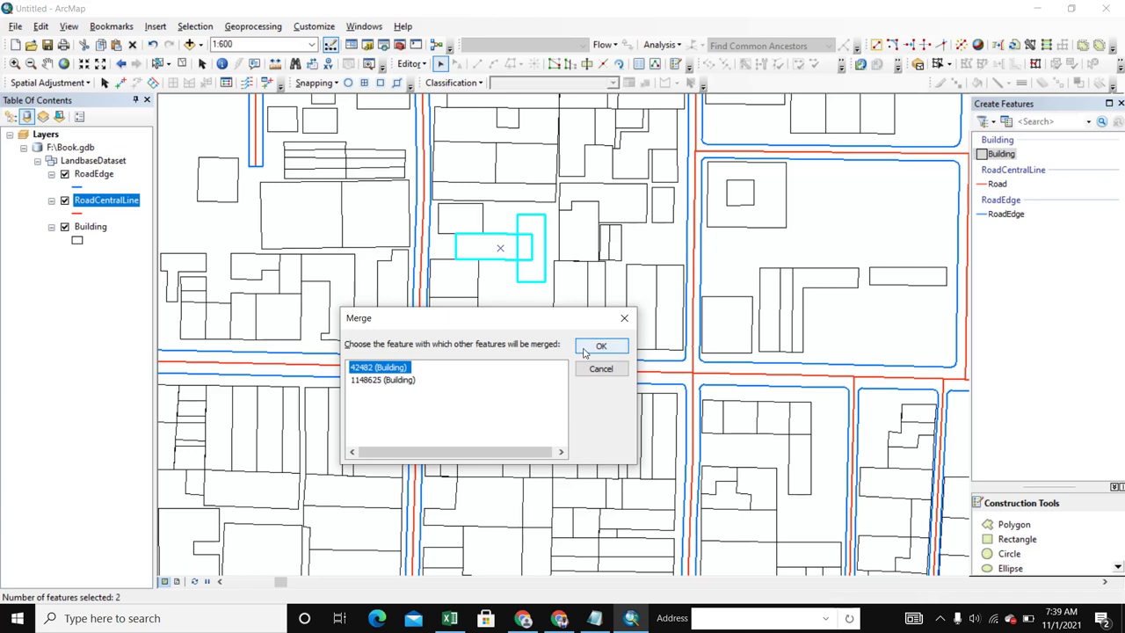
click(586, 350)
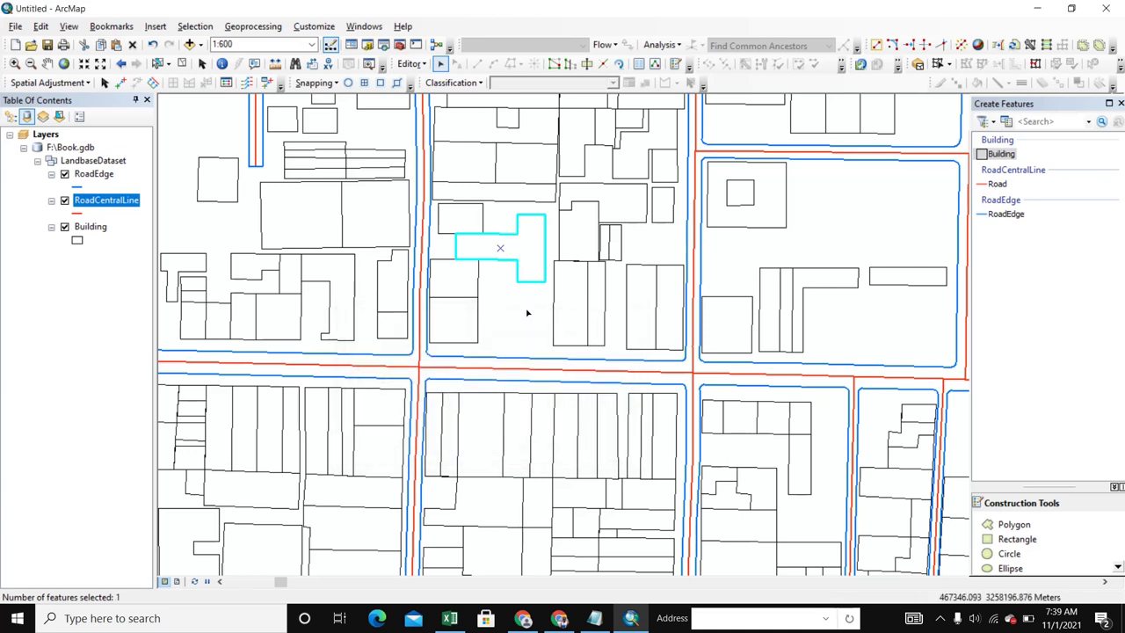
click(527, 312)
click(523, 262)
click(515, 303)
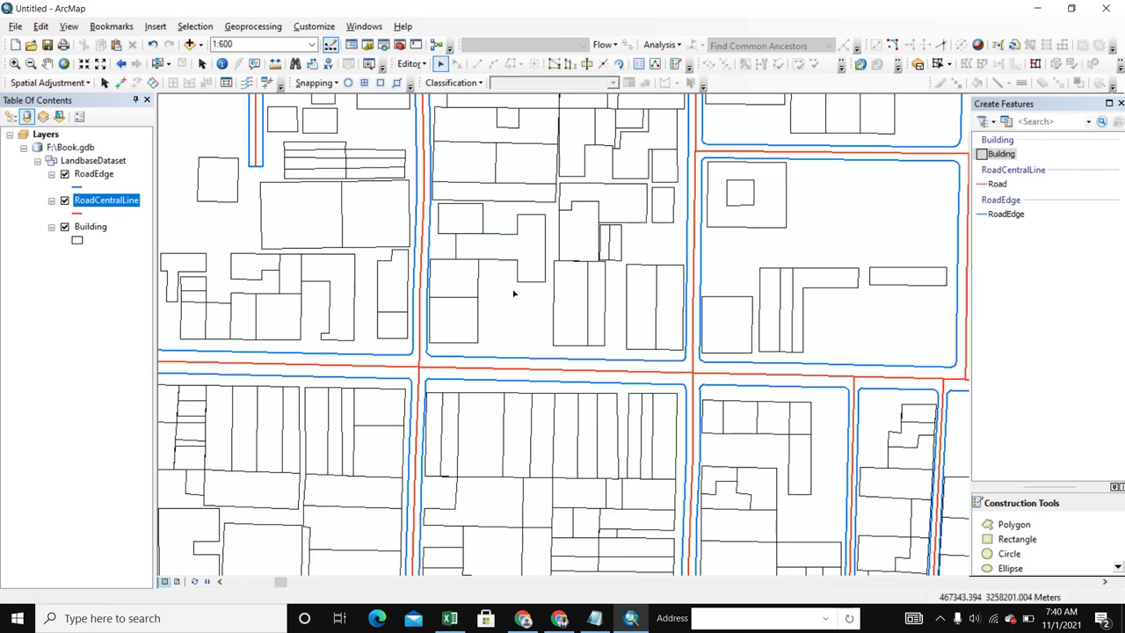